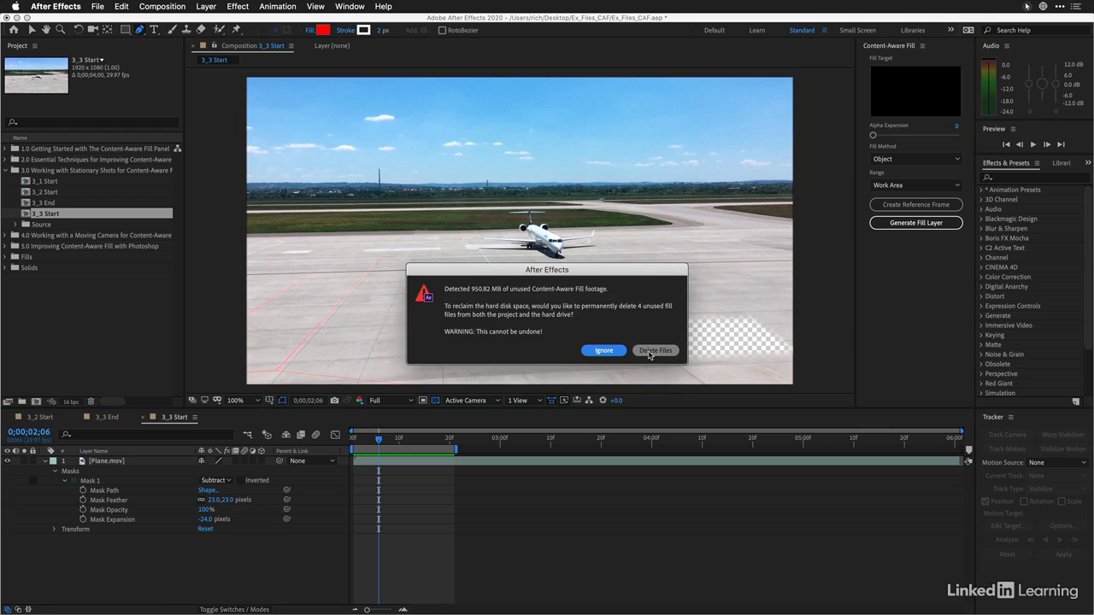
Permanently delete the unused Content-Aware Fill files and set the fill output depth to Project Depth.
{"action": "left_click", "coordinate": [651, 352]}
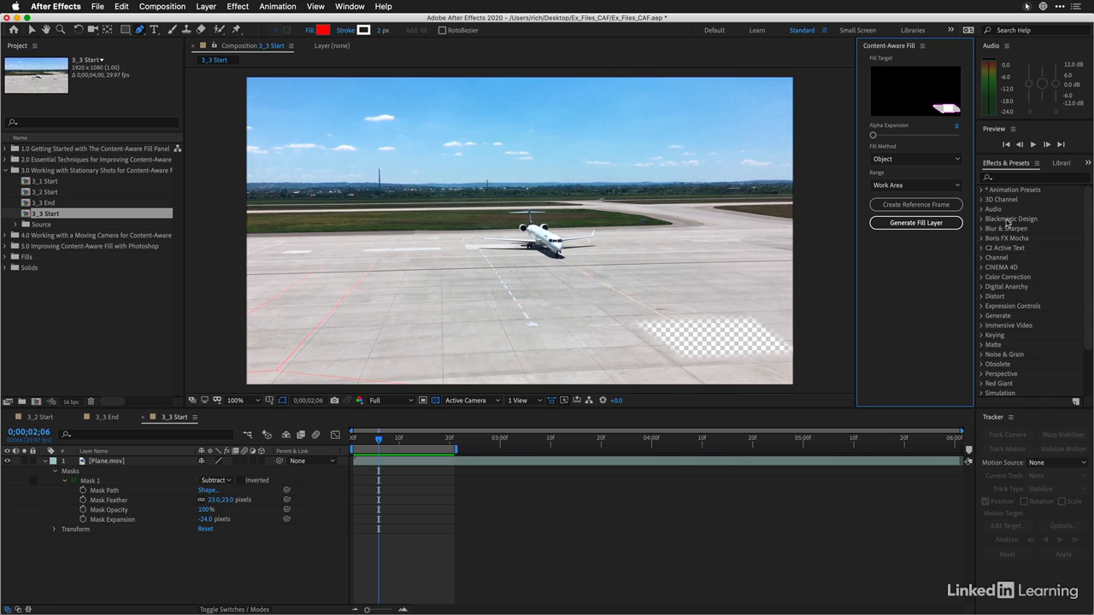
{"action": "left_click", "coordinate": [921, 47]}
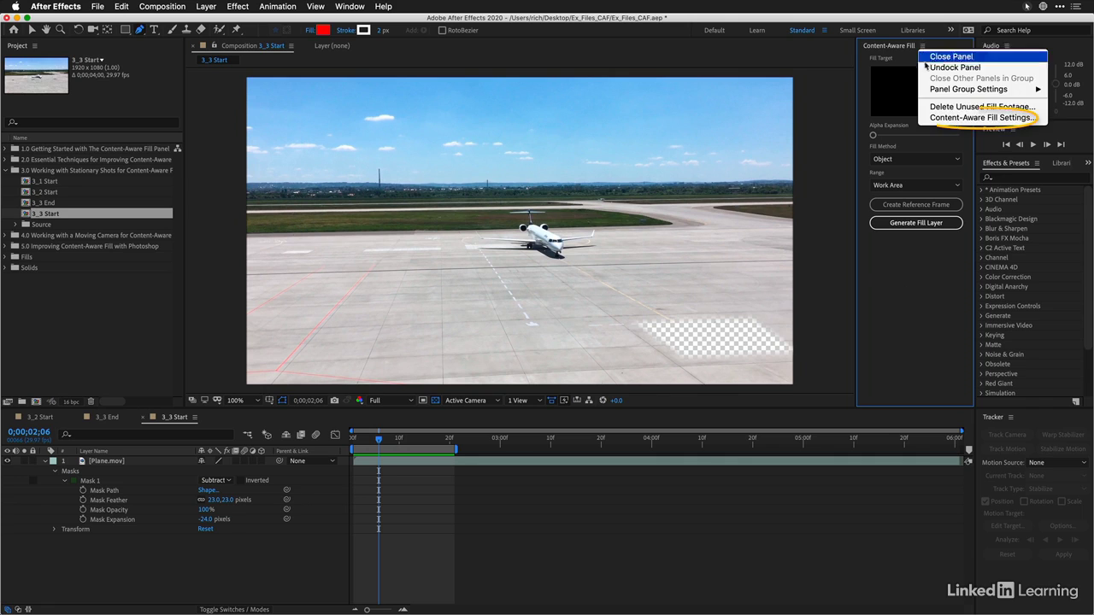
{"action": "left_click", "coordinate": [946, 118]}
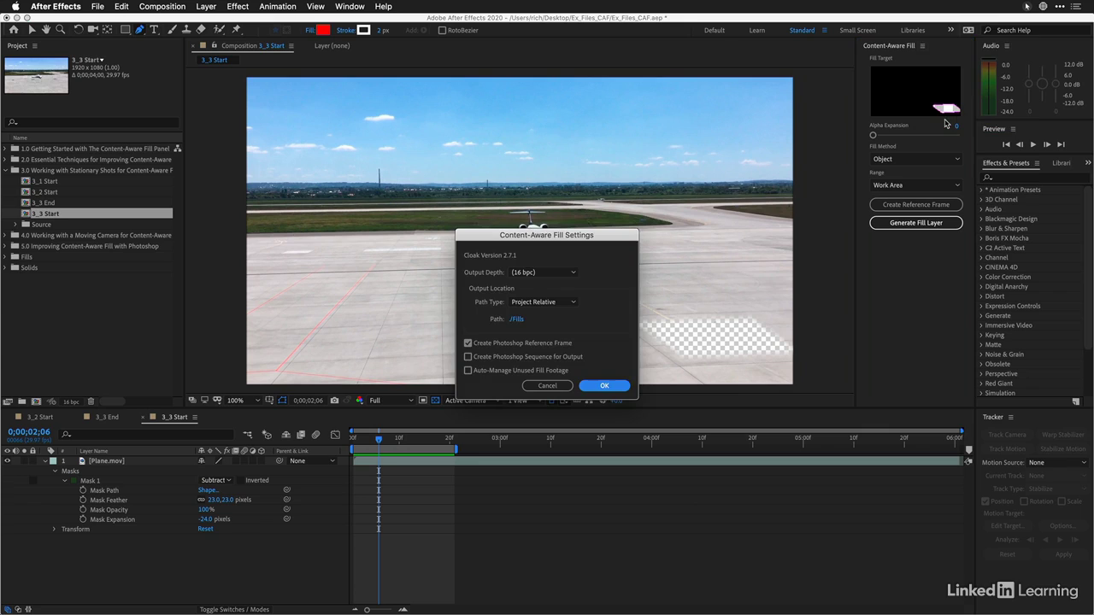
{"action": "left_click", "coordinate": [559, 272]}
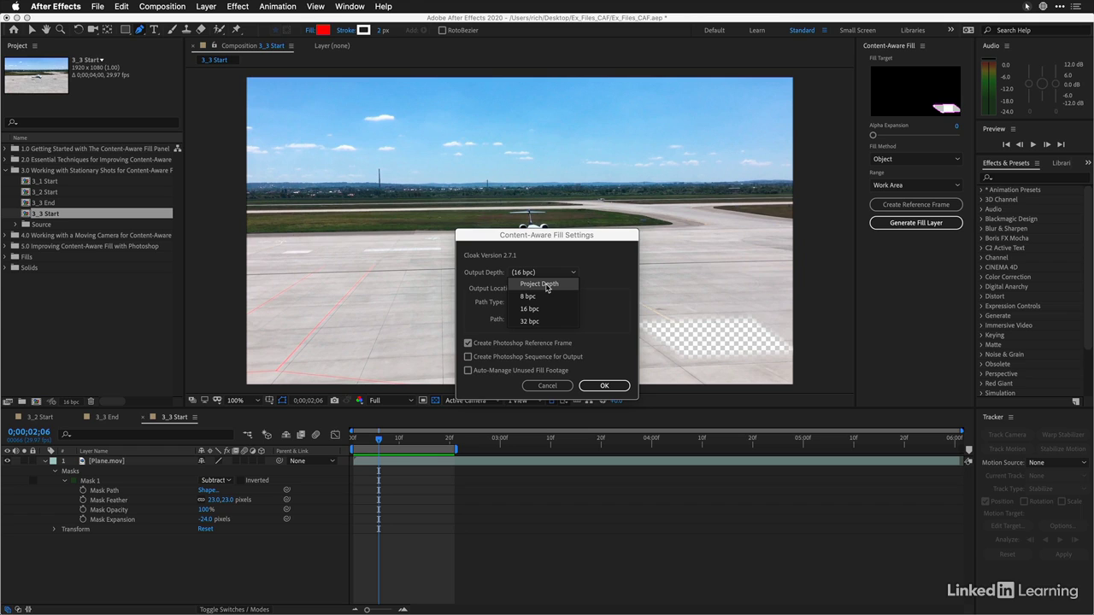
{"action": "left_click", "coordinate": [548, 284]}
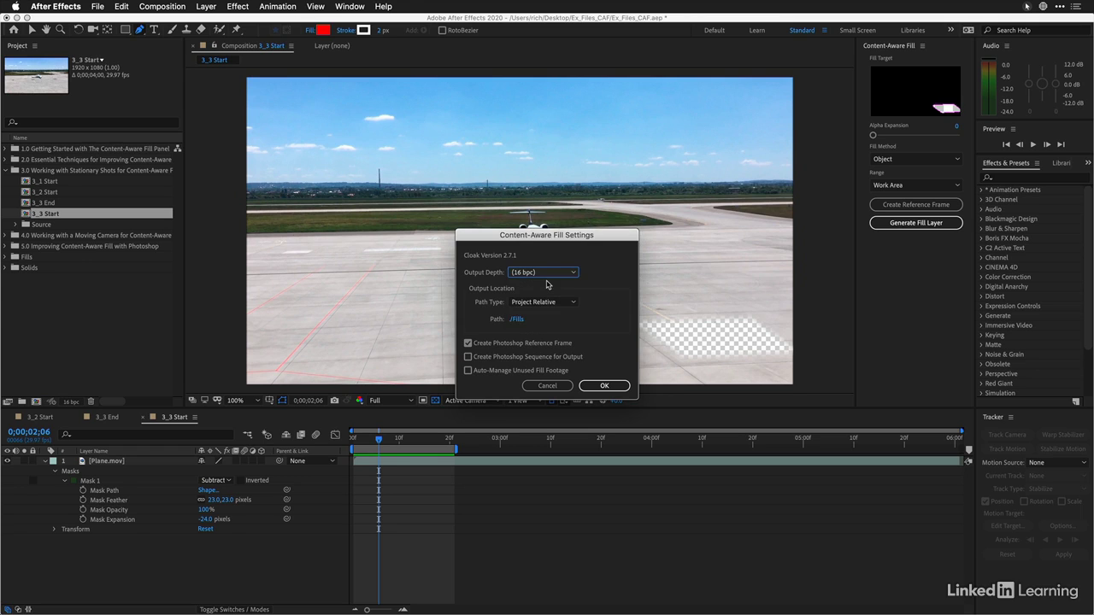
{"action": "left_click", "coordinate": [551, 273]}
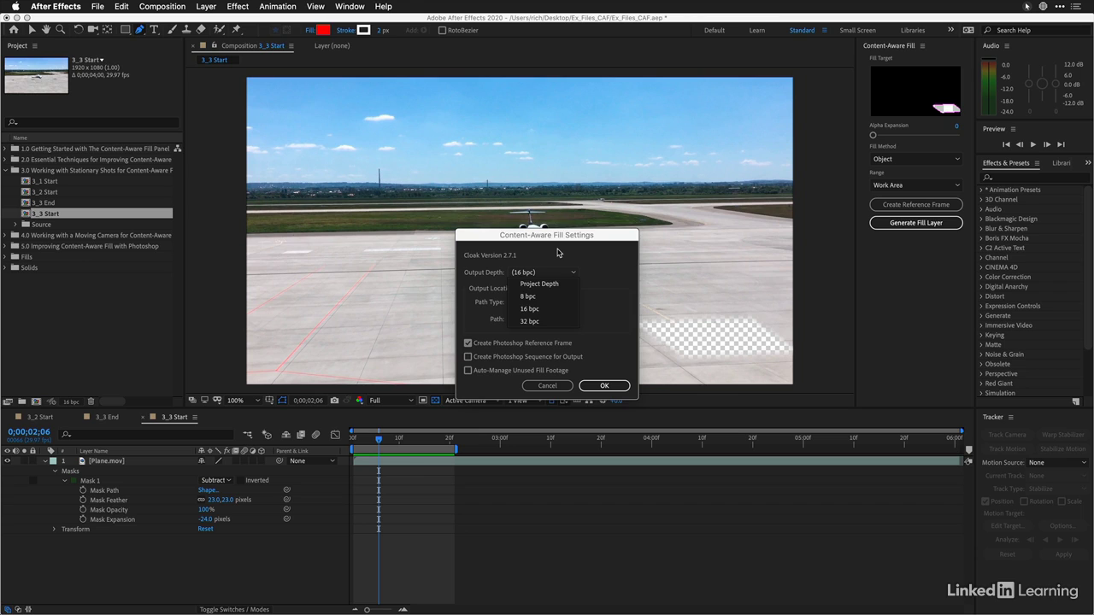
{"action": "left_click", "coordinate": [557, 253]}
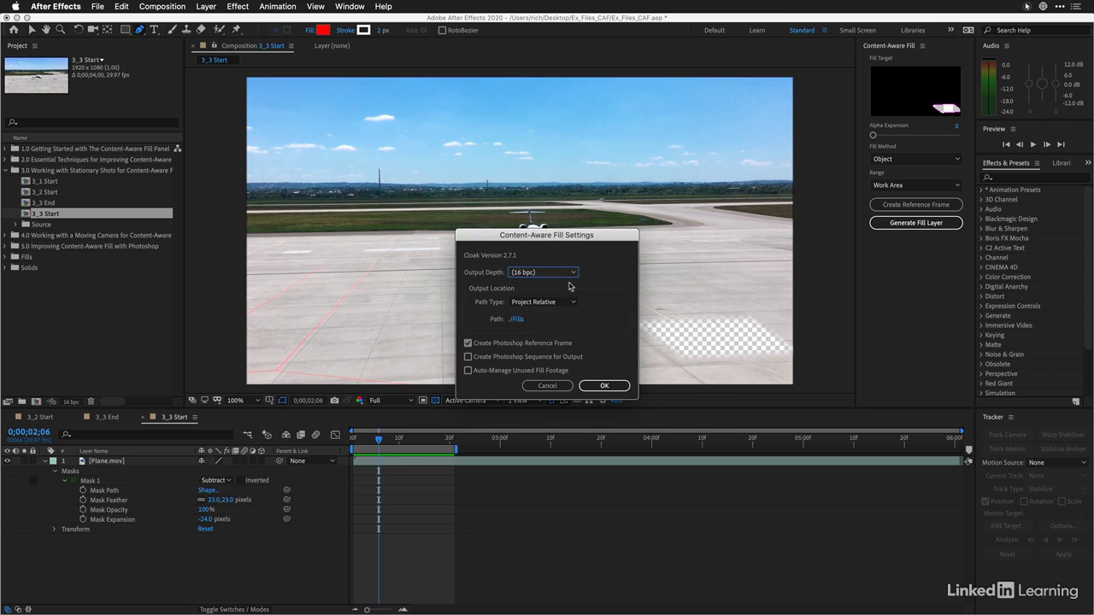
Set the fill path type to Project Relative, enable Auto-Manage Unused Fill Footage, and accept the Content-Aware Fill settings.
{"action": "left_click", "coordinate": [562, 306]}
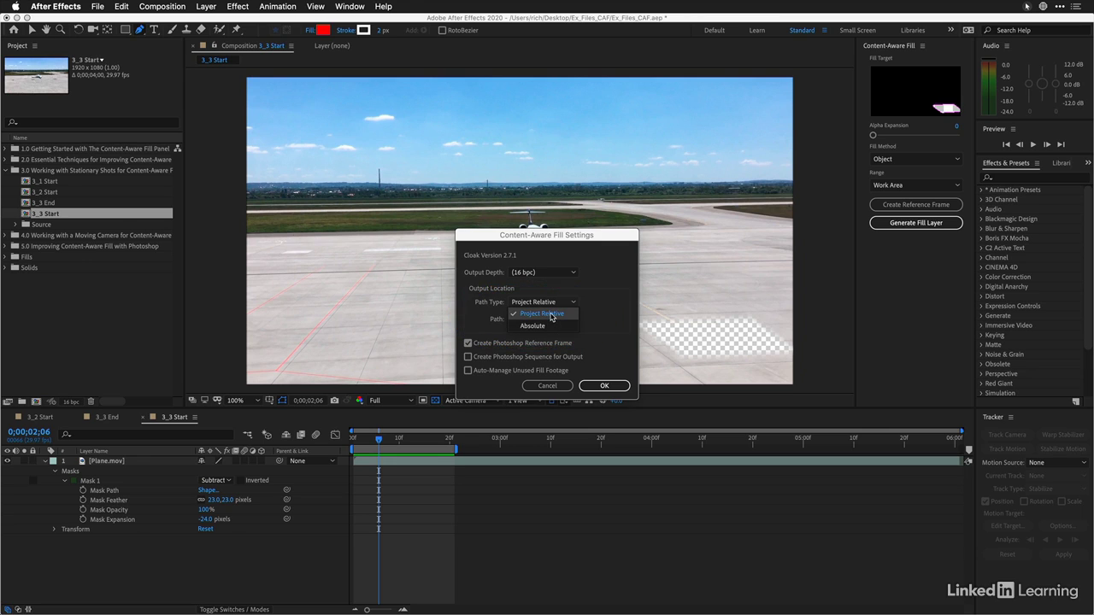
{"action": "left_click", "coordinate": [551, 316]}
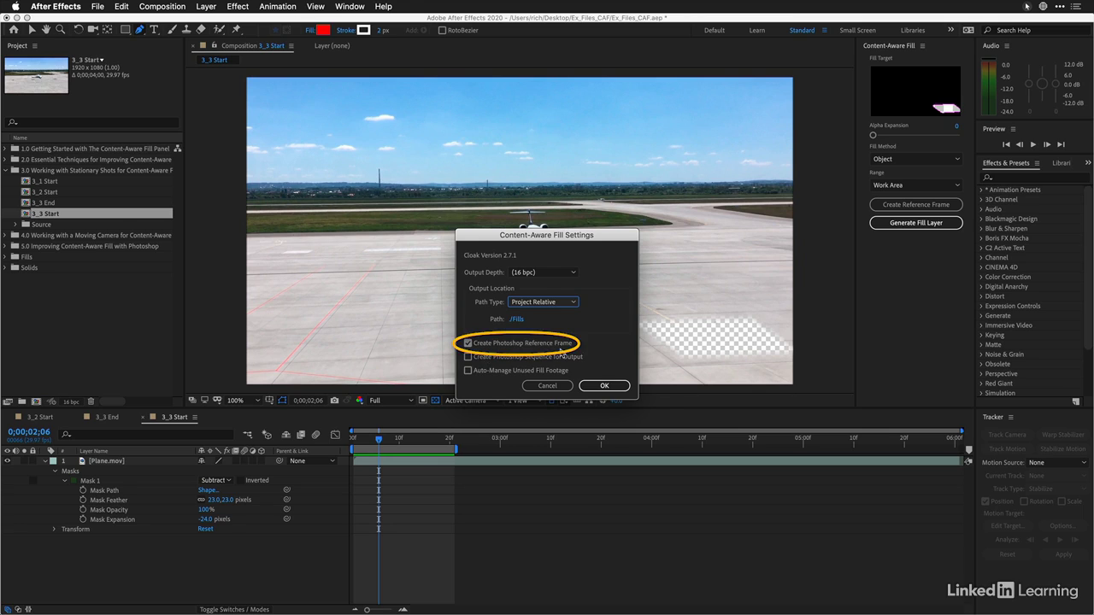
{"action": "left_click", "coordinate": [486, 375]}
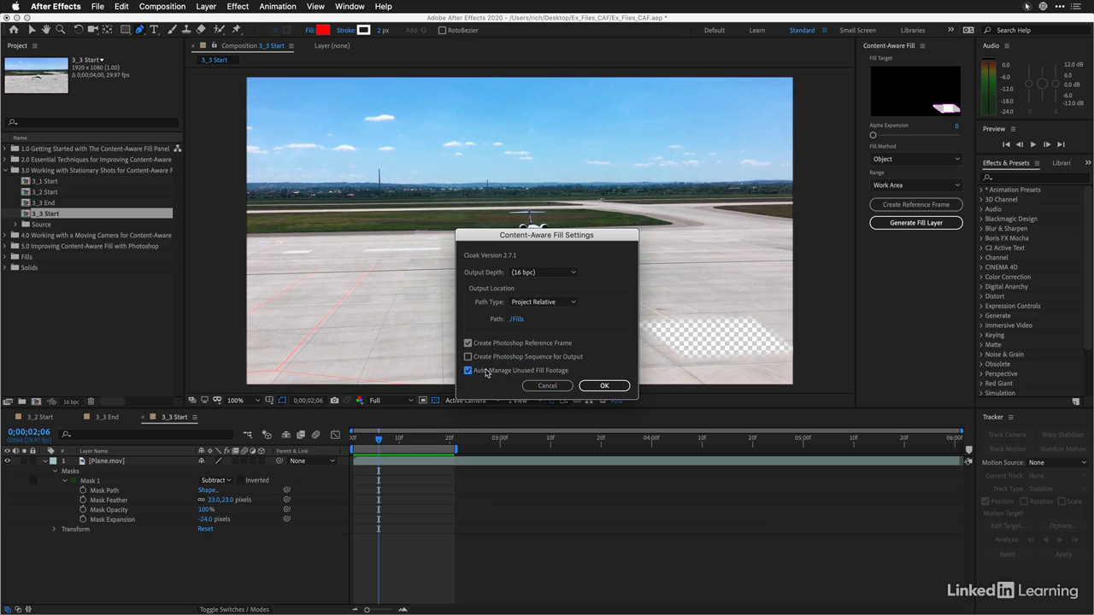
{"action": "left_click", "coordinate": [600, 386]}
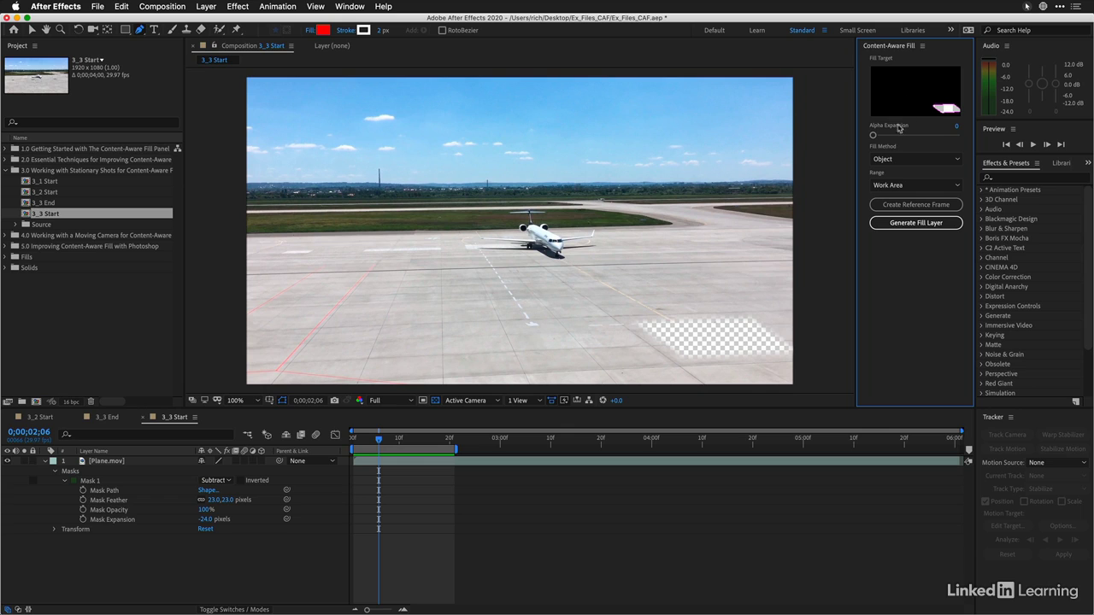
Set the fill range to Entire Duration and create a reference frame for editing in Photoshop.
{"action": "mouse_move", "coordinate": [886, 151]}
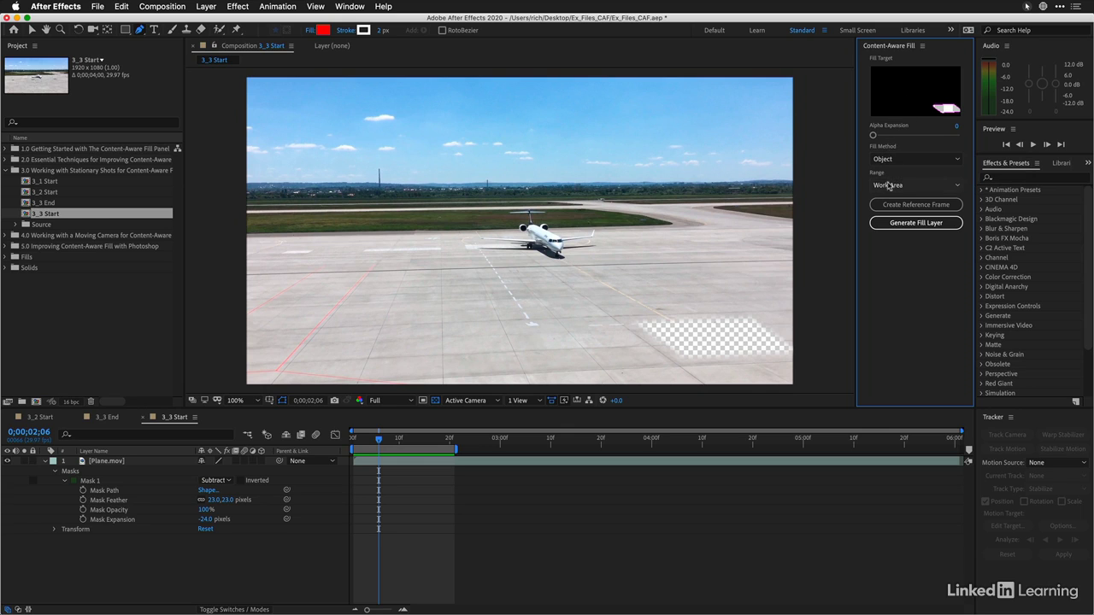
{"action": "left_click", "coordinate": [887, 185]}
{"action": "left_click", "coordinate": [889, 198]}
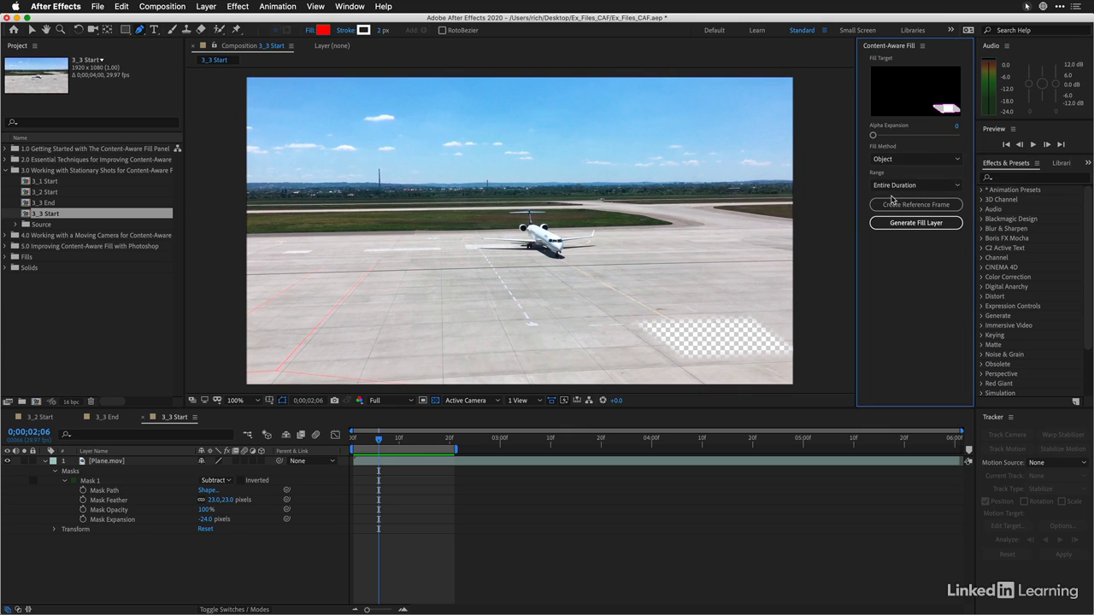
{"action": "left_click", "coordinate": [902, 204]}
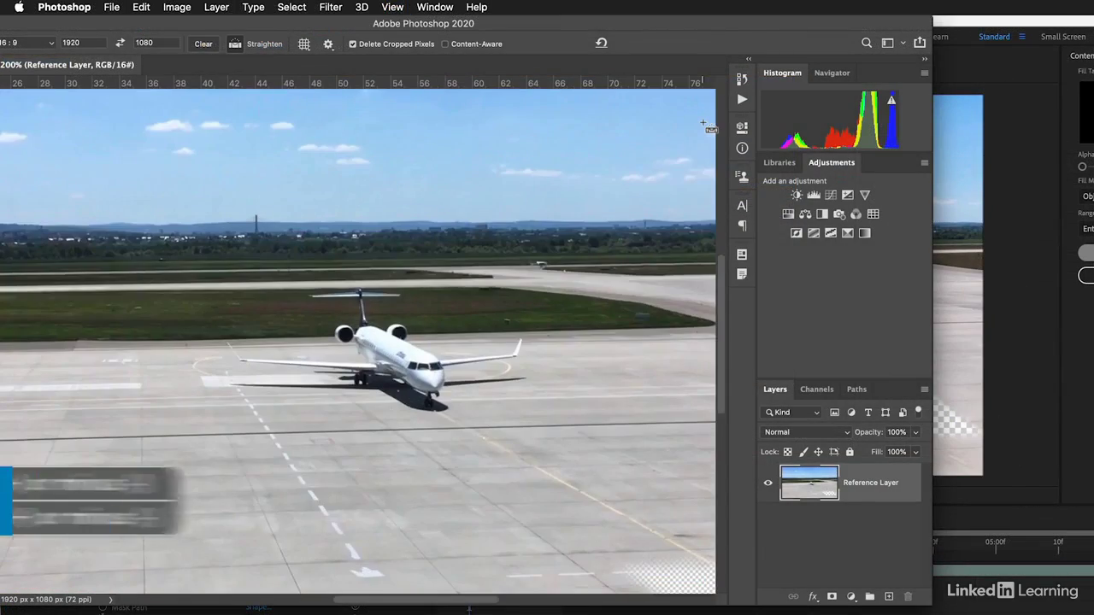
Try to cover the transparent hole with tarmac sampled beside it using the Clone Stamp tool.
{"action": "key", "text": "super+plus"}
{"action": "left_click_drag", "start_coordinate": [564, 437], "coordinate": [185, 171]}
{"action": "left_click_drag", "start_coordinate": [307, 235], "coordinate": [264, 224]}
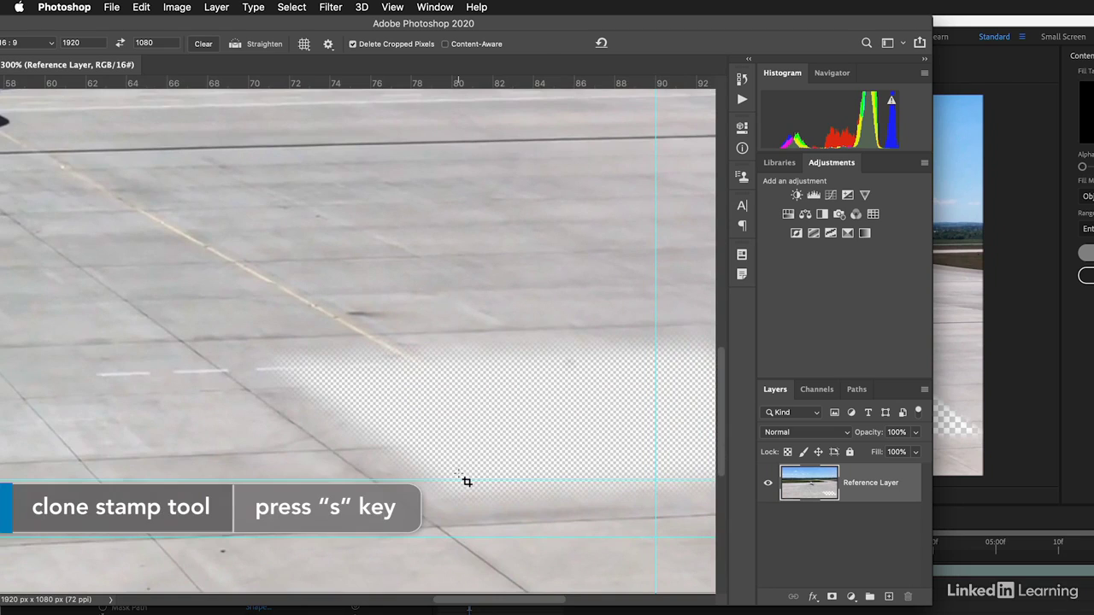
{"action": "key", "text": "s"}
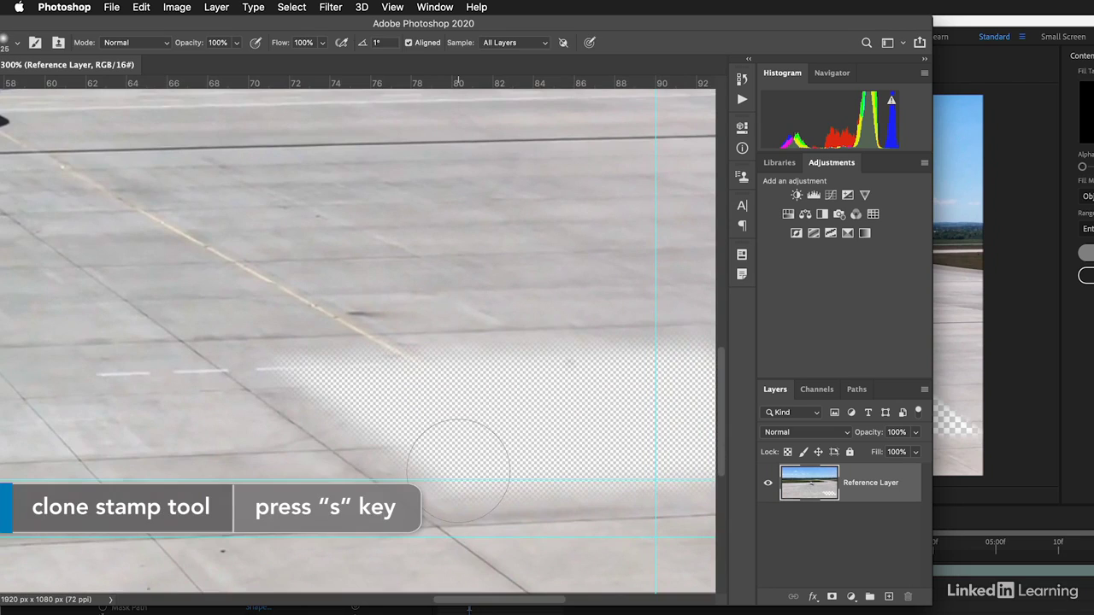
{"action": "left_click", "coordinate": [78, 457], "text": "alt"}
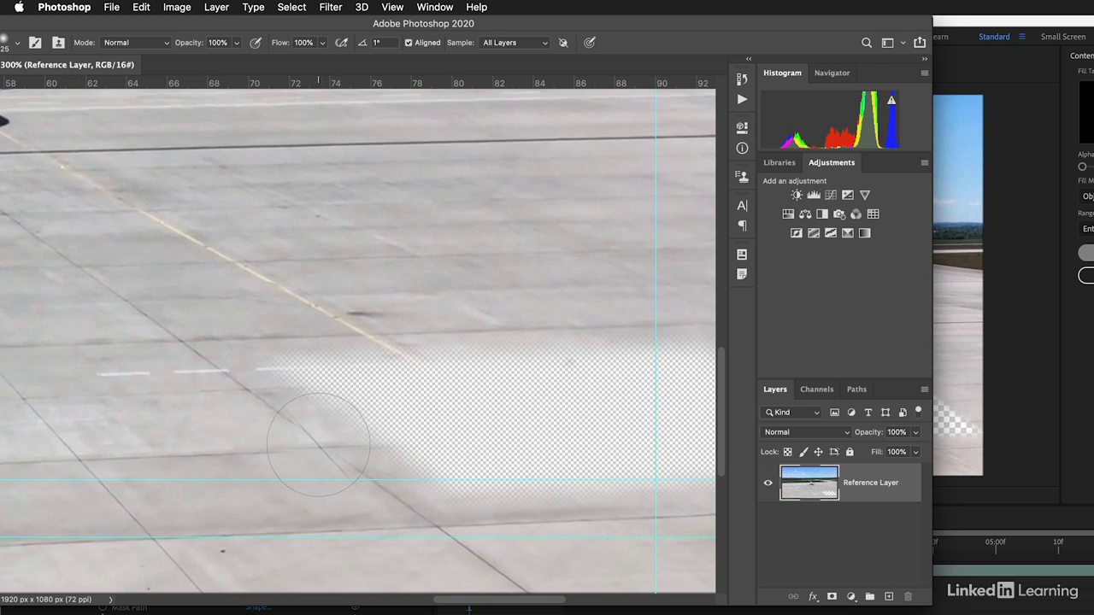
{"action": "left_click_drag", "start_coordinate": [318, 444], "coordinate": [407, 430]}
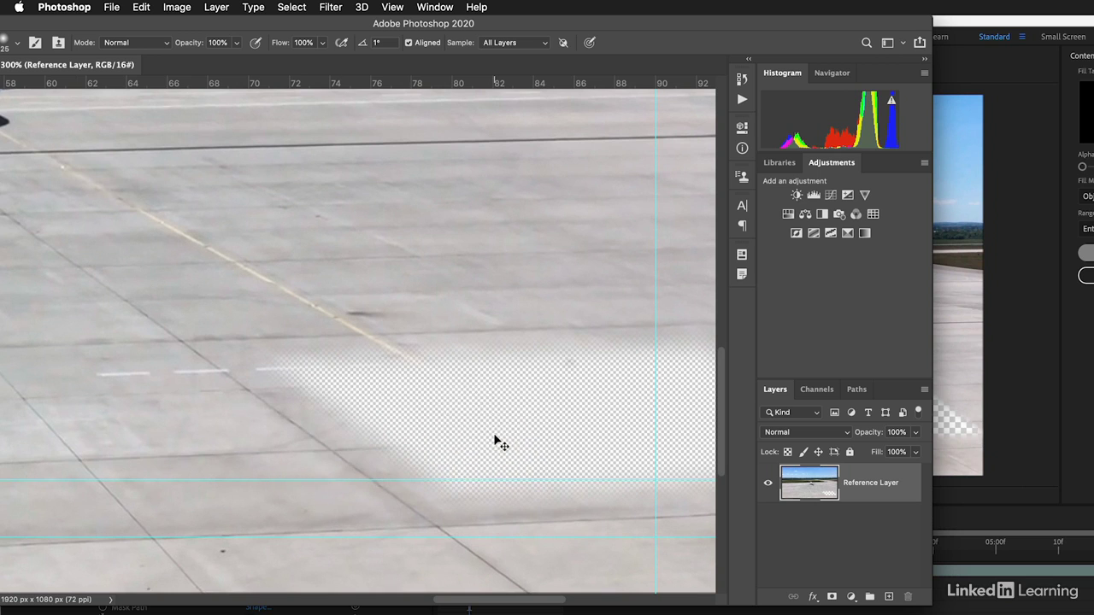
{"action": "key", "text": "super+minus"}
{"action": "key", "text": "super+minus"}
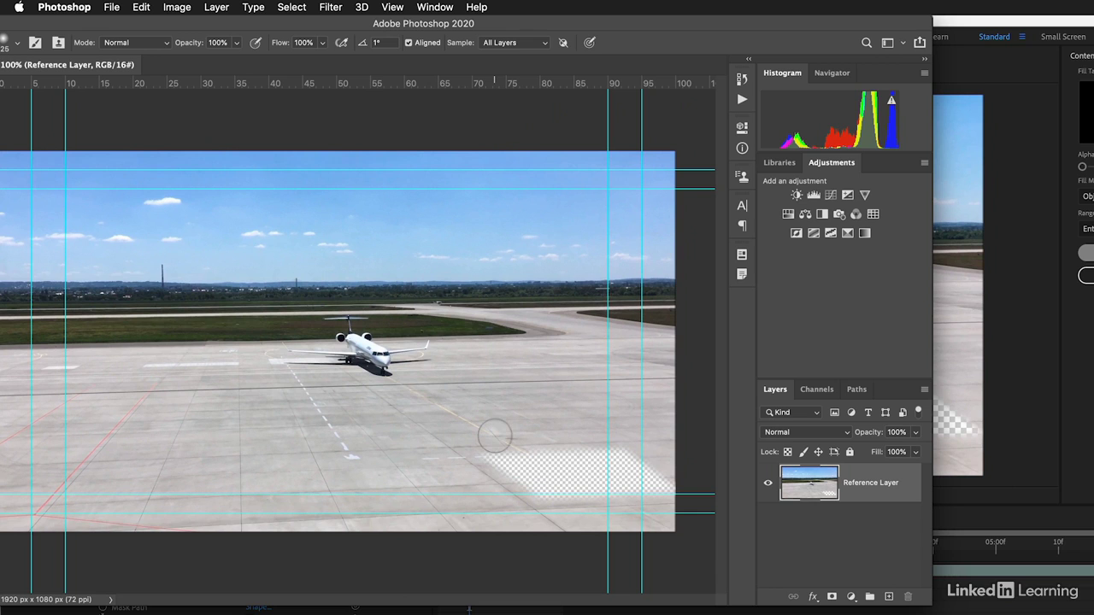
Define a four-corner Vanishing Point plane on the tarmac and extend it past the image's right and lower edges, covering the hole.
{"action": "left_click", "coordinate": [329, 6]}
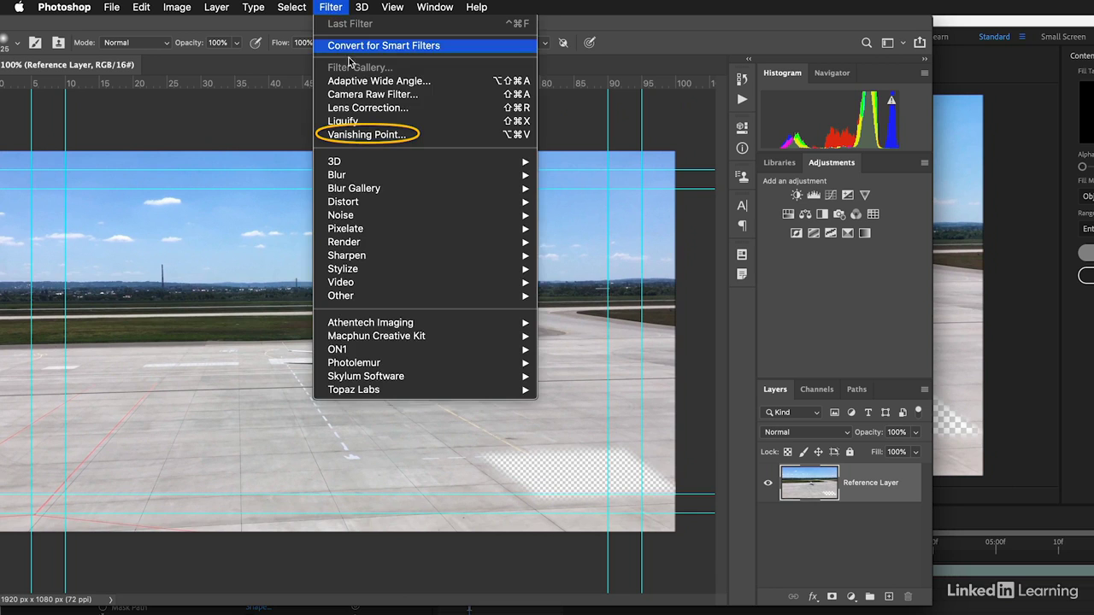
{"action": "left_click", "coordinate": [358, 135]}
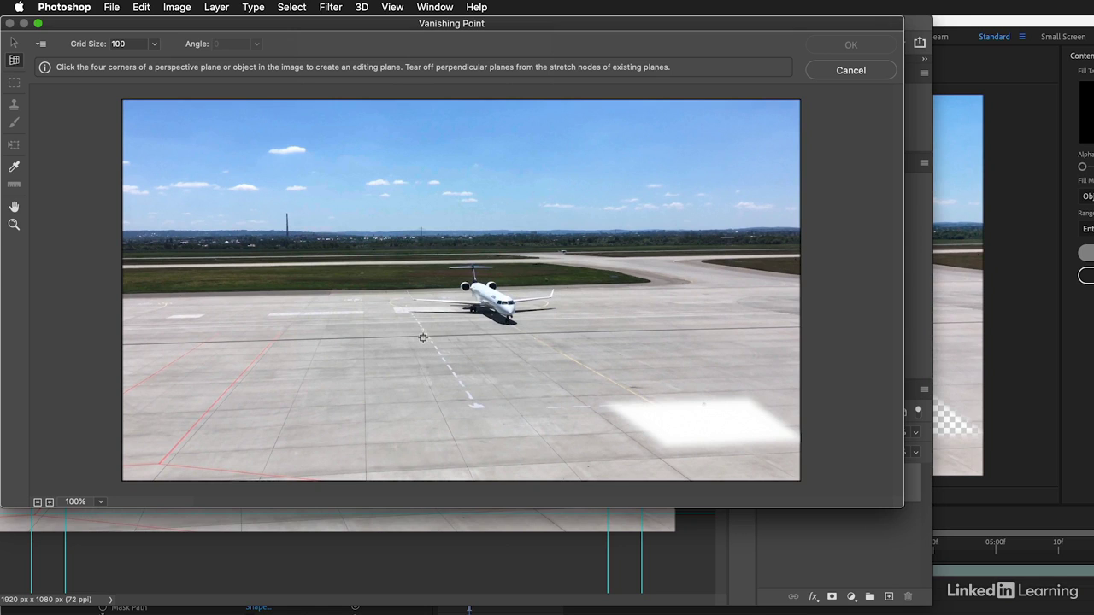
{"action": "left_click", "coordinate": [362, 337]}
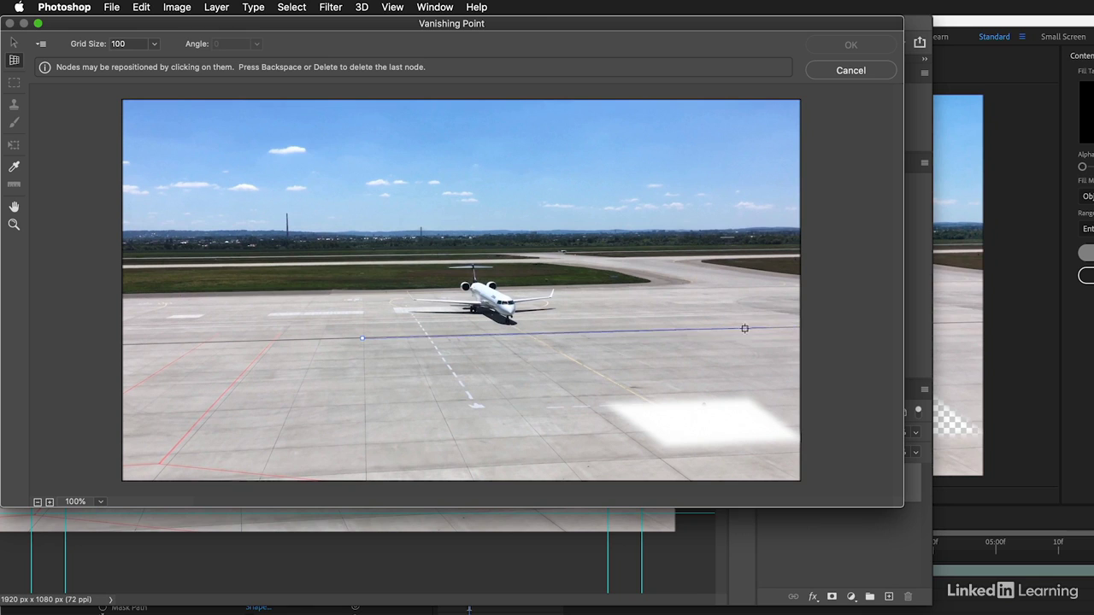
{"action": "left_click", "coordinate": [528, 333]}
{"action": "left_click", "coordinate": [760, 453]}
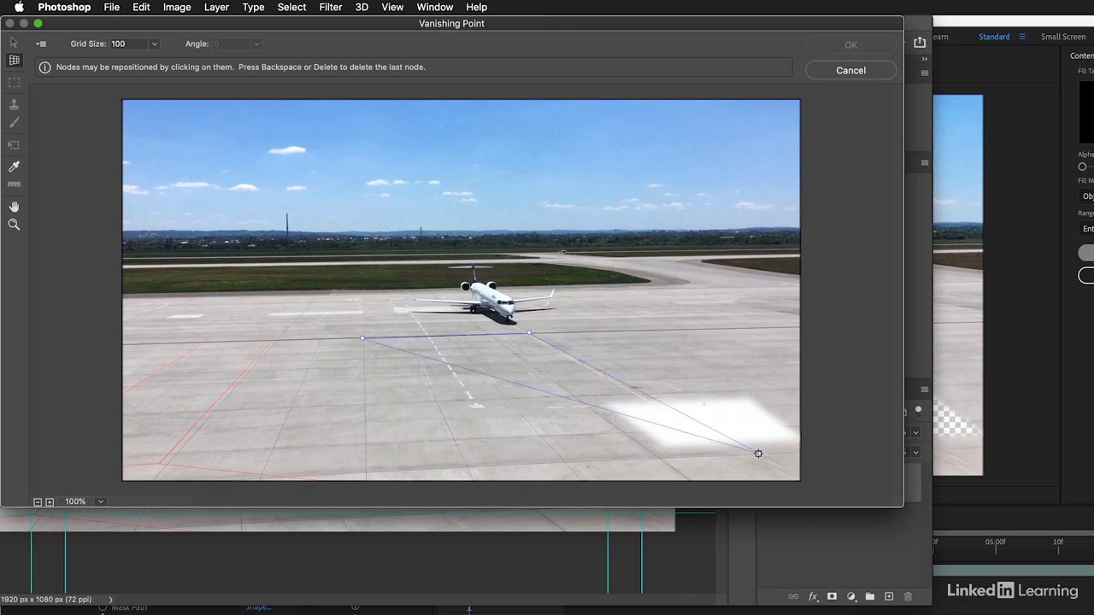
{"action": "left_click", "coordinate": [366, 472]}
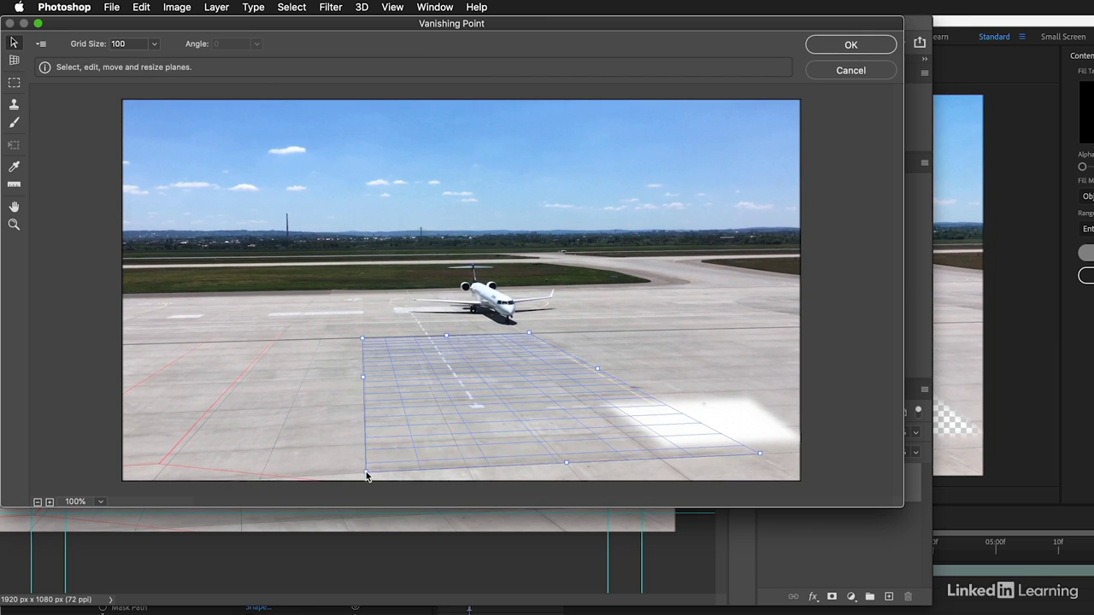
{"action": "left_click_drag", "start_coordinate": [596, 371], "coordinate": [856, 336]}
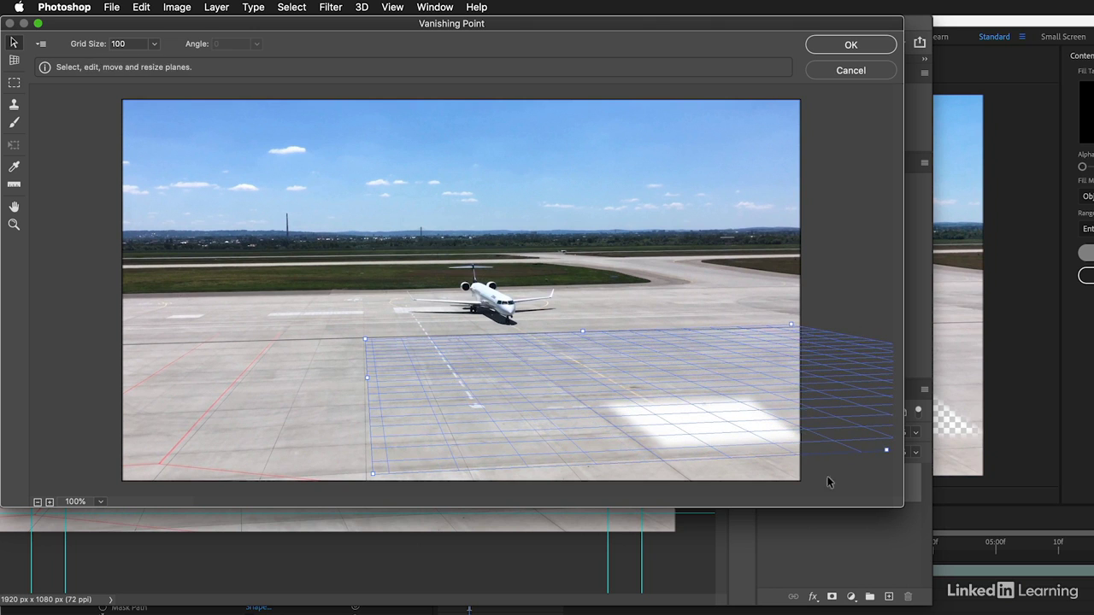
{"action": "left_click_drag", "start_coordinate": [884, 451], "coordinate": [896, 484]}
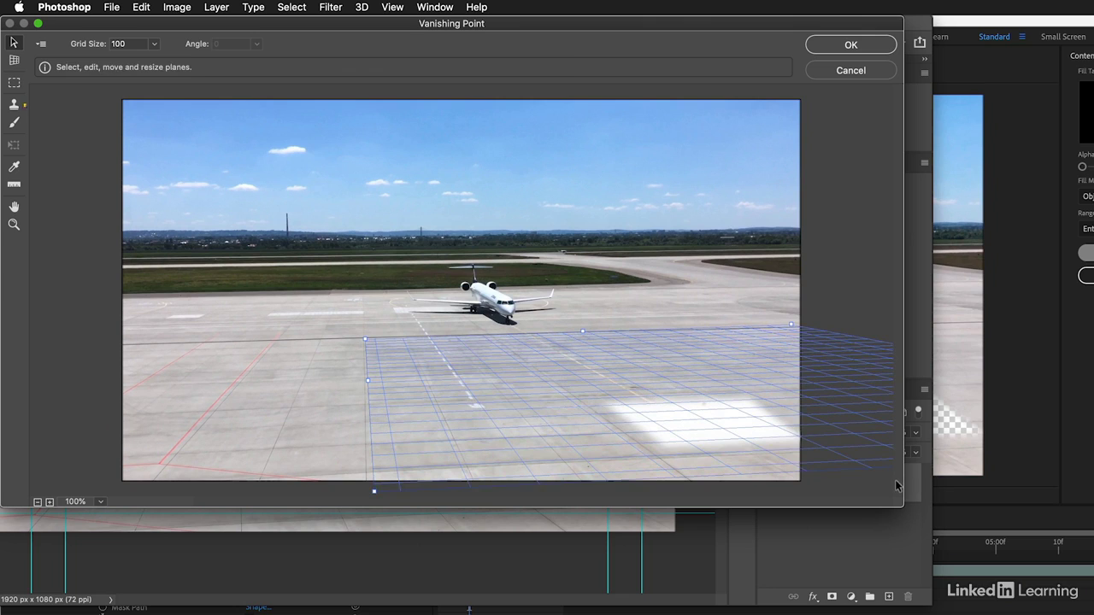
Clone tarmac in perspective over the white hole with the Stamp tool and continue the yellow line across the patch.
{"action": "left_click", "coordinate": [13, 103]}
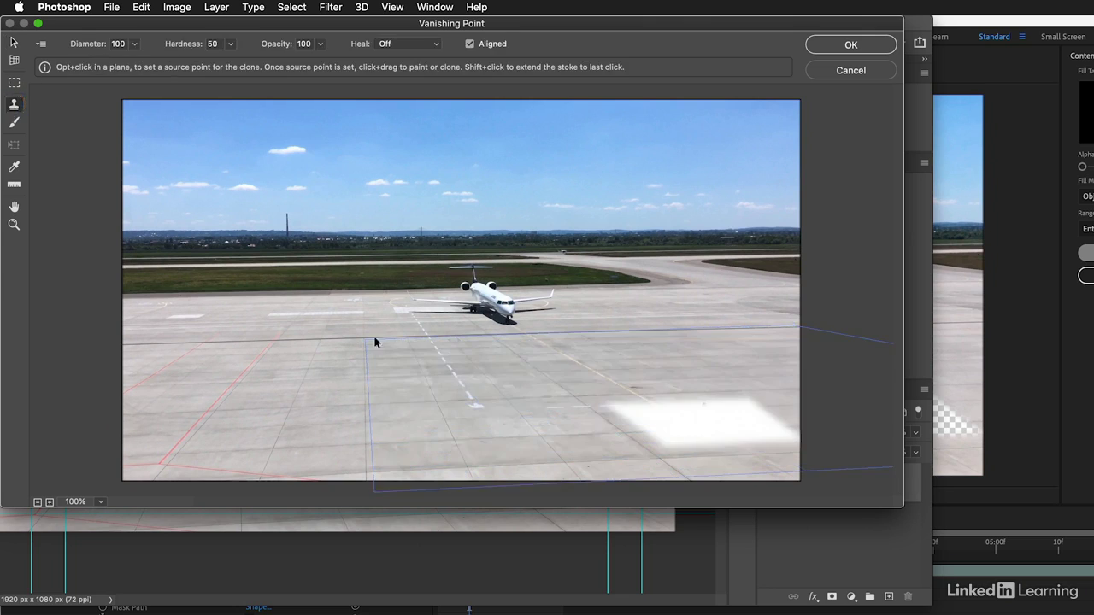
{"action": "left_click", "coordinate": [539, 435], "text": "alt"}
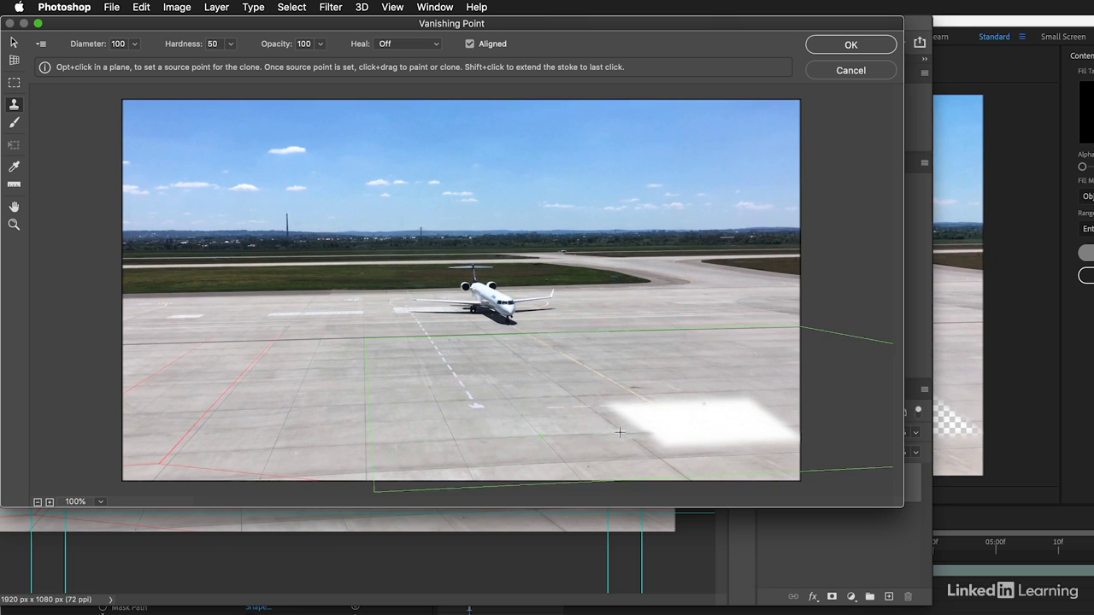
{"action": "mouse_move", "coordinate": [621, 433]}
{"action": "left_mouse_down"}
{"action": "mouse_move", "coordinate": [642, 408]}
{"action": "mouse_move", "coordinate": [678, 447]}
{"action": "mouse_move", "coordinate": [689, 428]}
{"action": "mouse_move", "coordinate": [665, 417]}
{"action": "mouse_move", "coordinate": [663, 401]}
{"action": "mouse_move", "coordinate": [719, 447]}
{"action": "mouse_move", "coordinate": [730, 430]}
{"action": "mouse_move", "coordinate": [691, 400]}
{"action": "mouse_move", "coordinate": [678, 404]}
{"action": "mouse_move", "coordinate": [731, 439]}
{"action": "mouse_move", "coordinate": [742, 427]}
{"action": "mouse_move", "coordinate": [705, 400]}
{"action": "mouse_move", "coordinate": [738, 411]}
{"action": "mouse_move", "coordinate": [767, 441]}
{"action": "mouse_move", "coordinate": [762, 418]}
{"action": "mouse_move", "coordinate": [732, 396]}
{"action": "mouse_move", "coordinate": [783, 423]}
{"action": "left_mouse_up"}
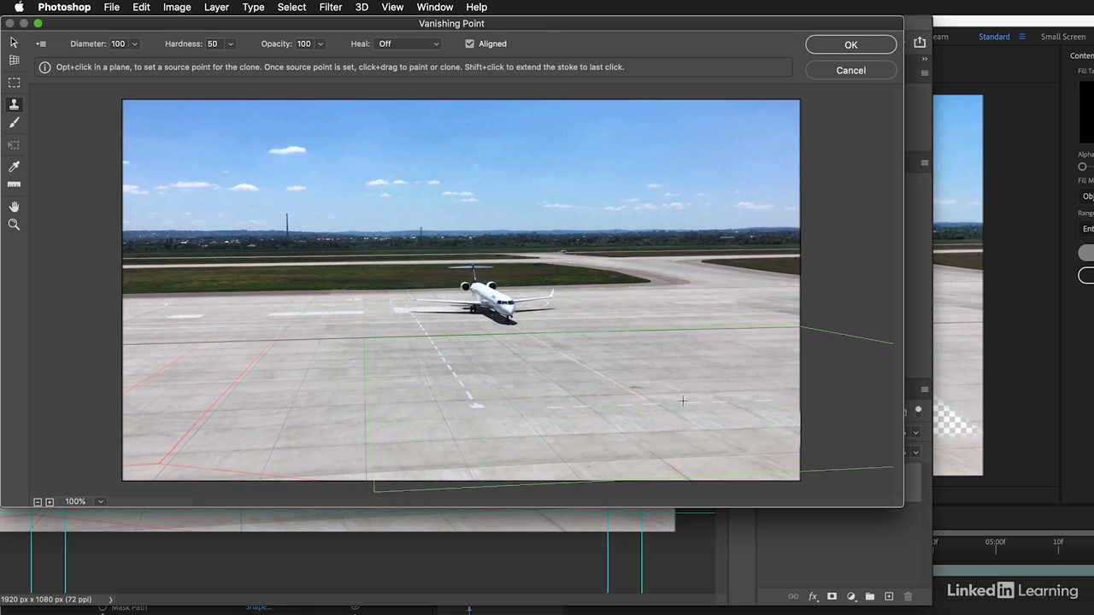
{"action": "key", "text": "alt"}
{"action": "left_click", "coordinate": [601, 375], "text": "alt"}
{"action": "left_click_drag", "start_coordinate": [652, 403], "coordinate": [676, 422]}
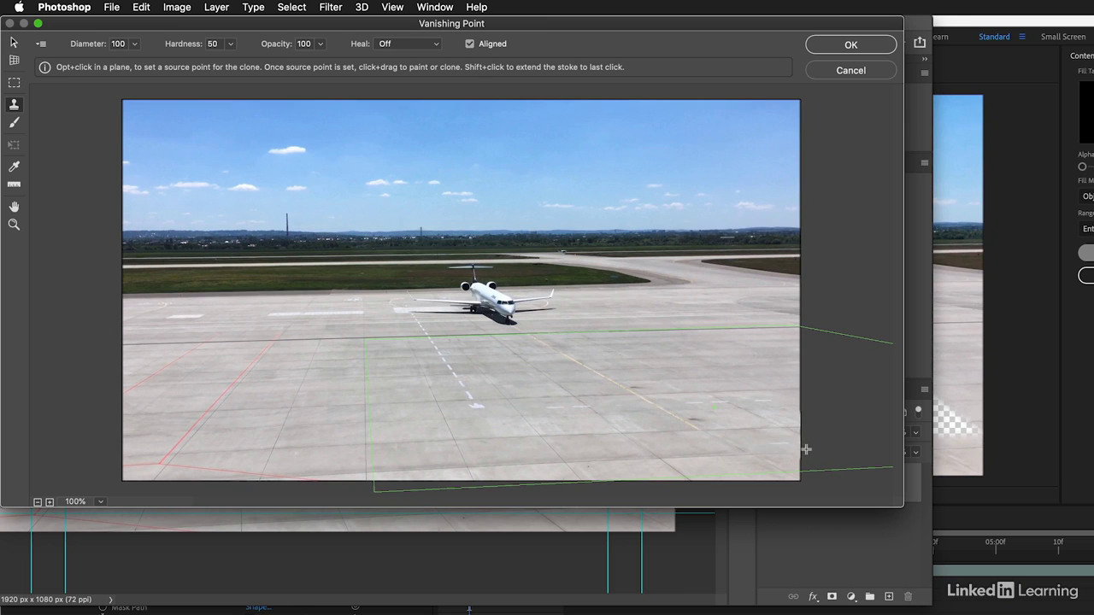
Apply the Vanishing Point edit, then close the reference frame document 05.PSD with its changes saved.
{"action": "left_click", "coordinate": [832, 48]}
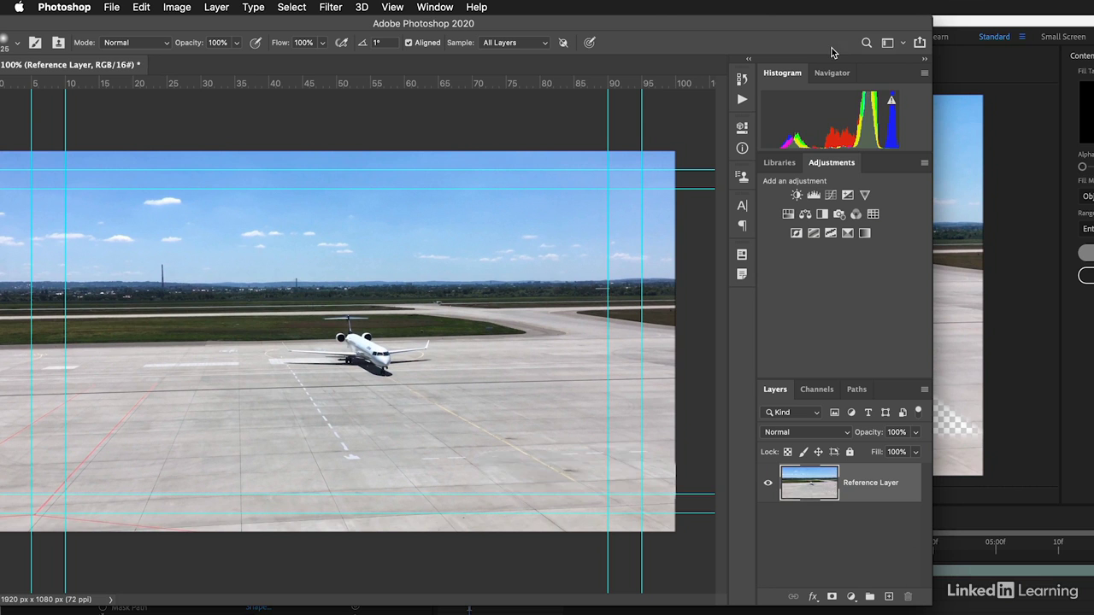
{"action": "key", "text": "super+w"}
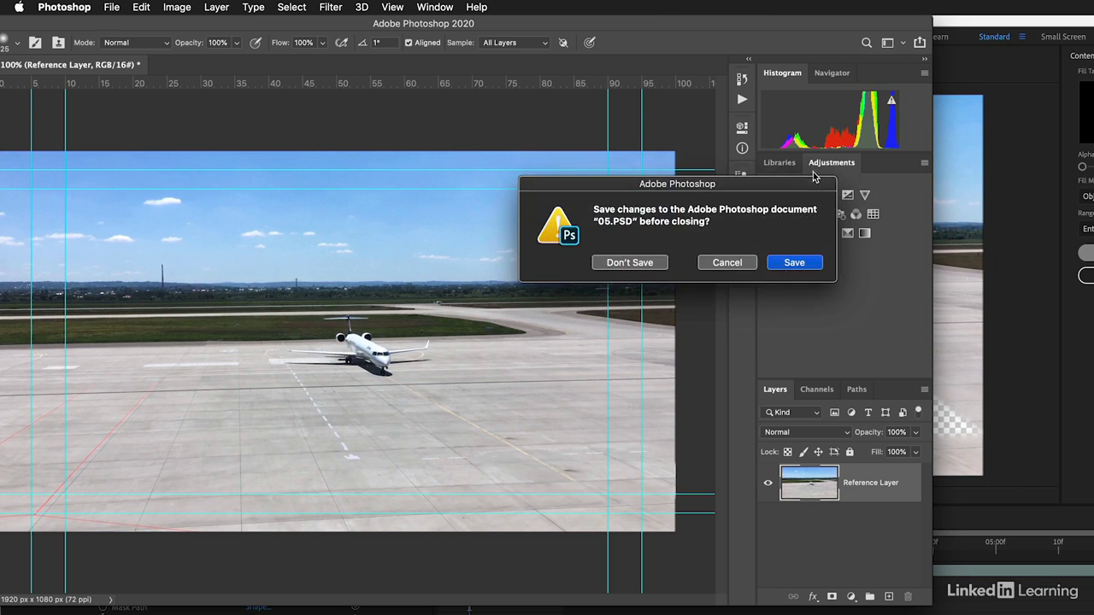
{"action": "left_click", "coordinate": [805, 262]}
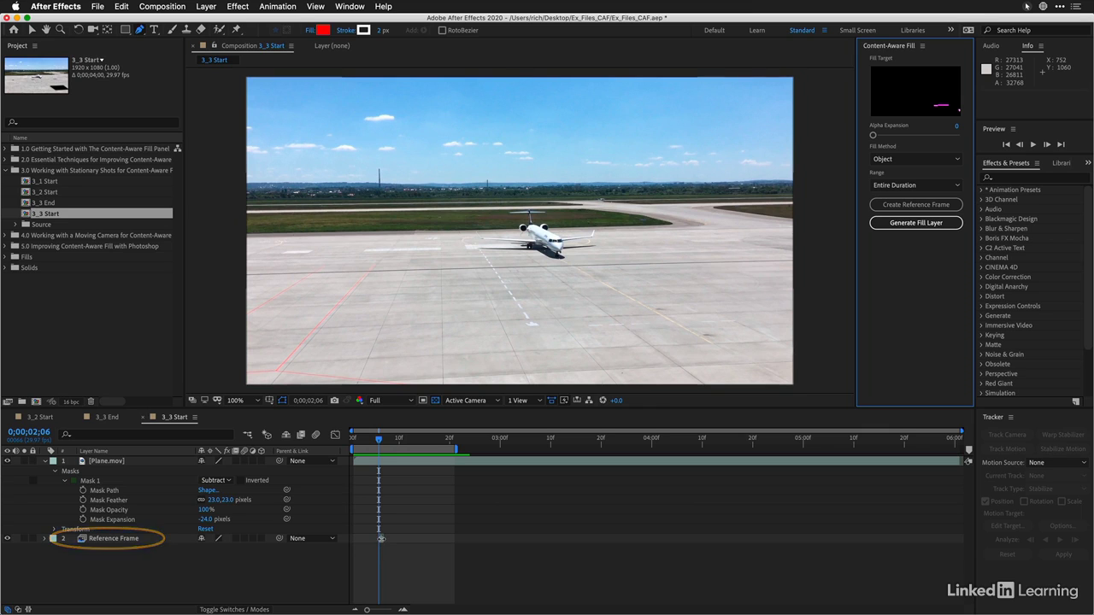
In After Effects, move the Reference Frame layer to start at 0;00;02;01, the beginning of the composition.
{"action": "left_click", "coordinate": [382, 538]}
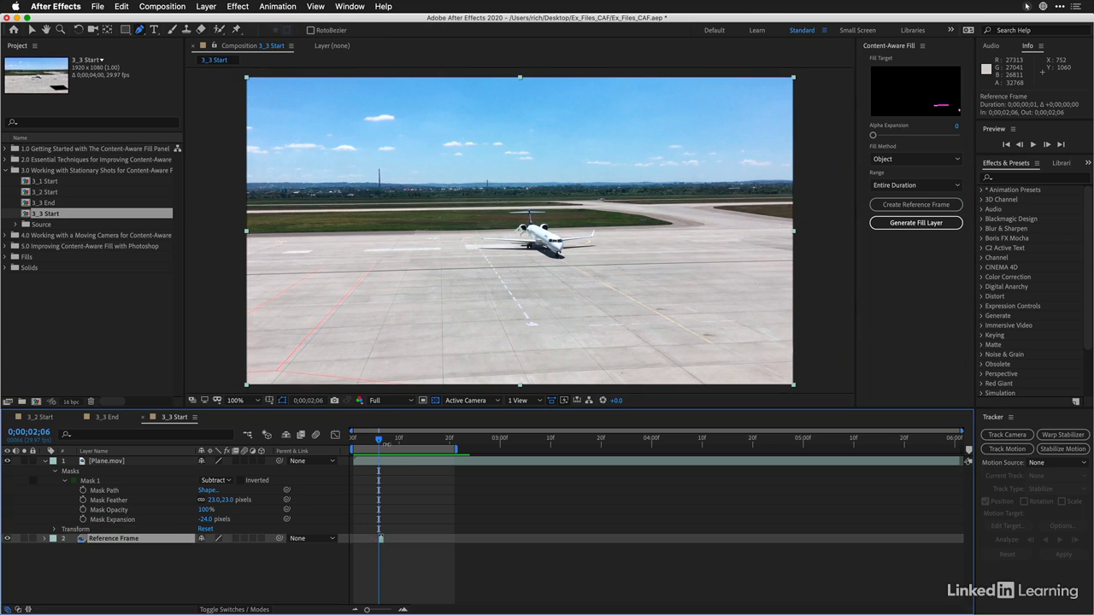
{"action": "left_click_drag", "start_coordinate": [381, 445], "coordinate": [332, 446]}
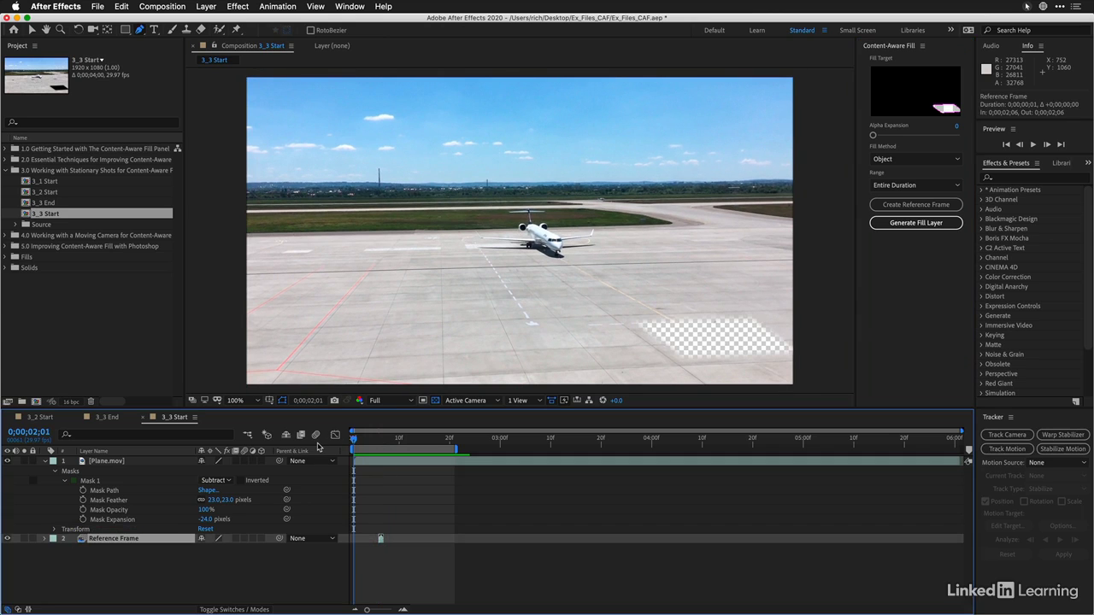
{"action": "key", "text": "bracketleft"}
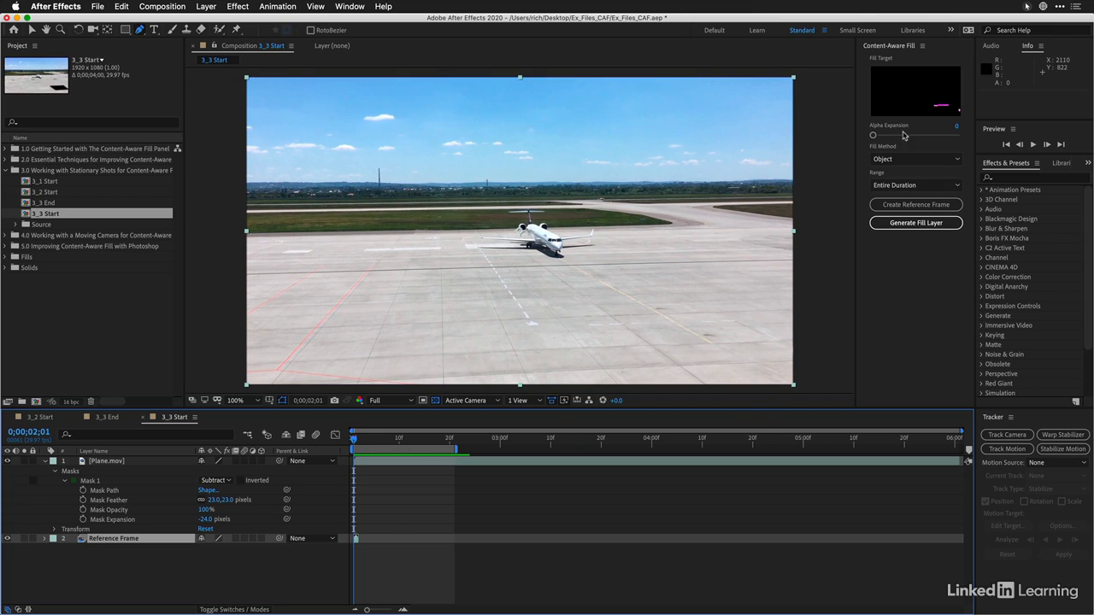
Generate the content-aware fill layer and preview the result within the current work area.
{"action": "left_click", "coordinate": [919, 223]}
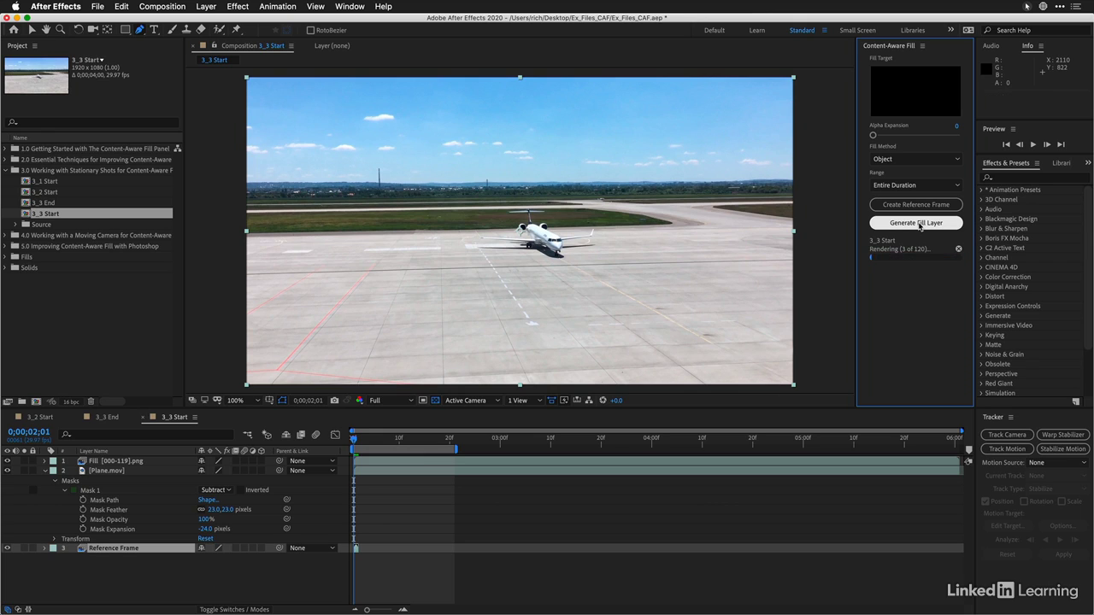
{"action": "key", "text": "space"}
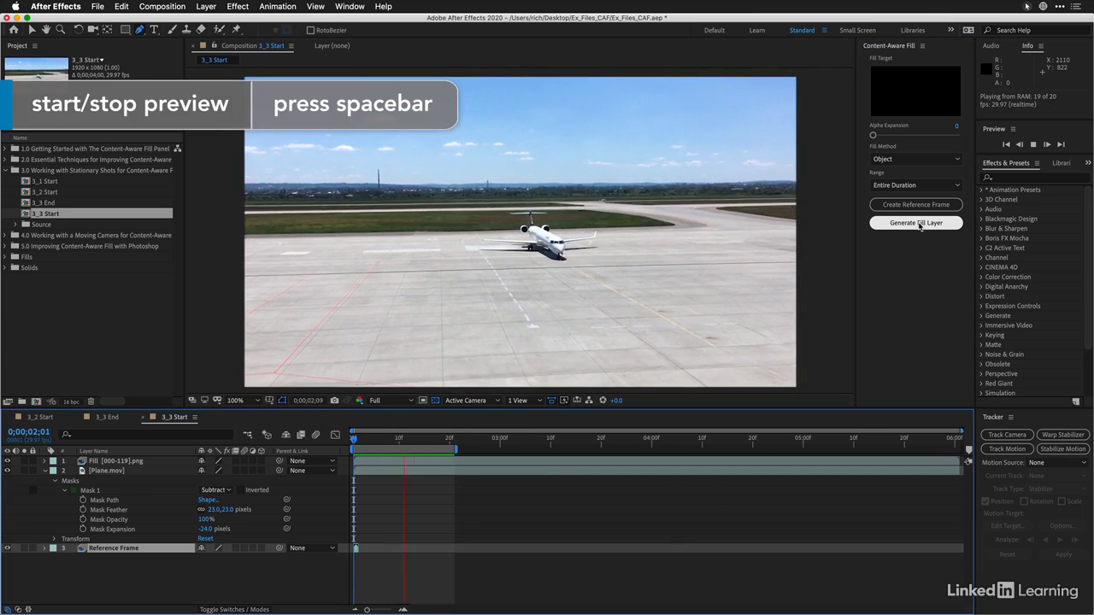
{"action": "key", "text": "space"}
Extend the work area to the end of the composition at 0;00;06;00 and preview the full shot.
{"action": "left_click_drag", "start_coordinate": [403, 450], "coordinate": [643, 449]}
{"action": "left_click_drag", "start_coordinate": [566, 450], "coordinate": [336, 458]}
{"action": "left_click_drag", "start_coordinate": [705, 449], "coordinate": [1017, 428]}
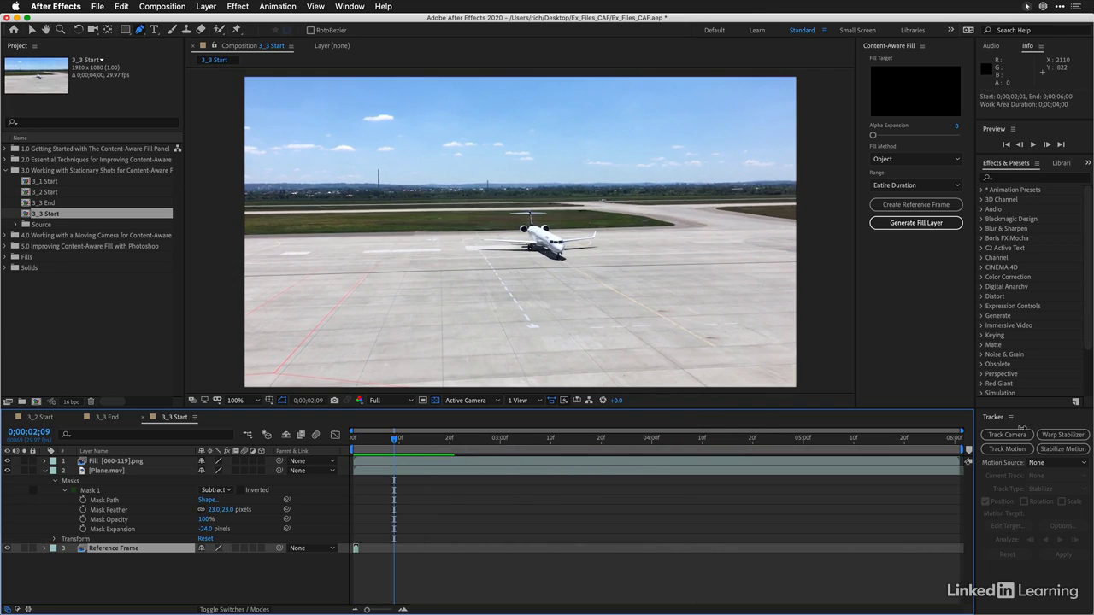
{"action": "key", "text": "space"}
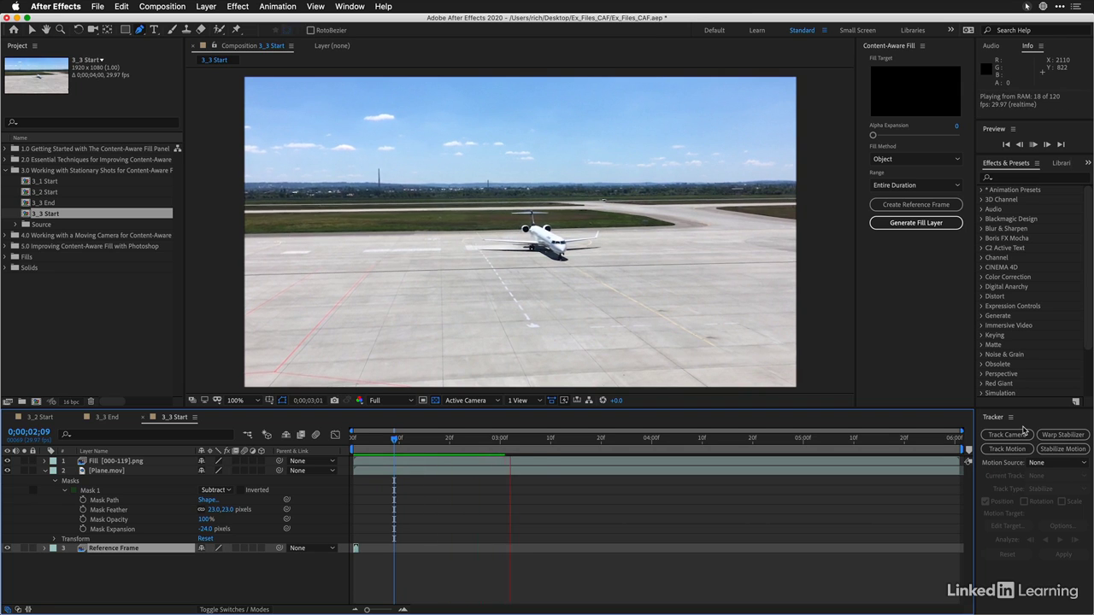